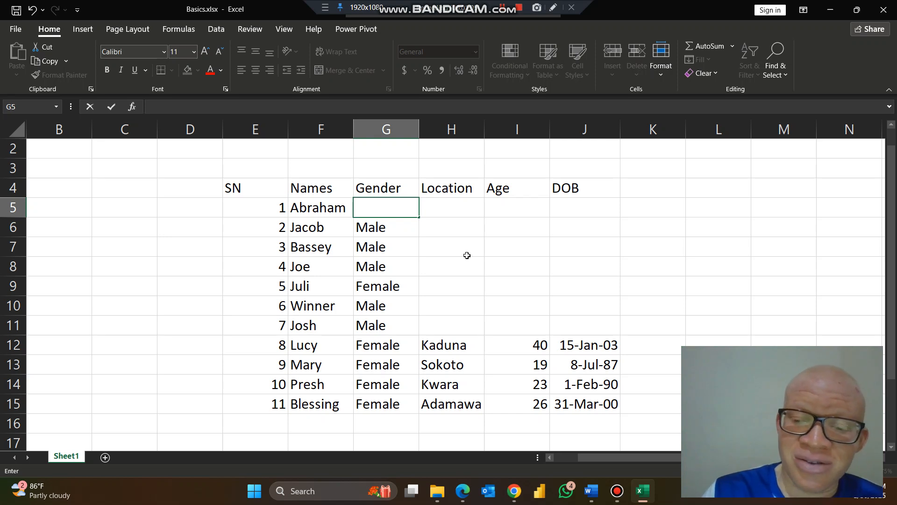
Leave Abraham's Gender cell G5 empty and select G6:H14 for Jacob through Presh
{"action": "key", "text": "Return"}
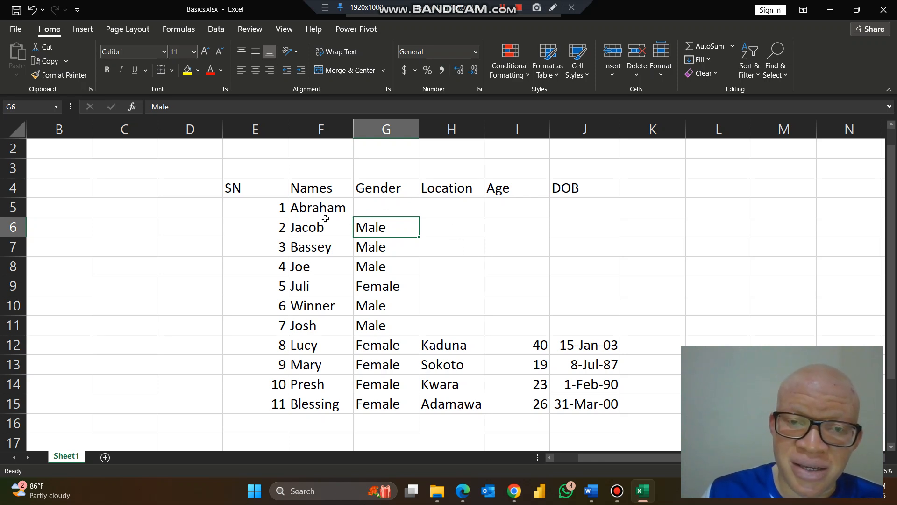
{"action": "left_click_drag", "start_coordinate": [393, 230], "coordinate": [451, 383]}
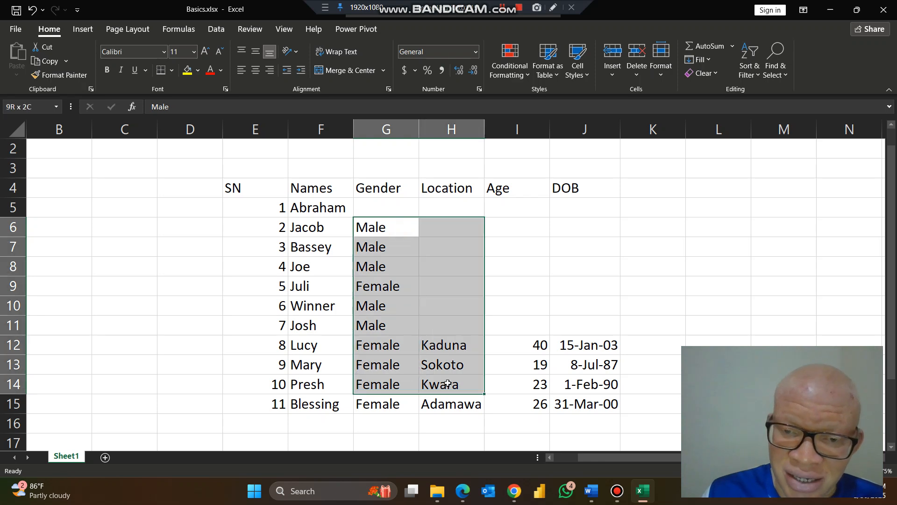
{"action": "left_click", "coordinate": [640, 52]}
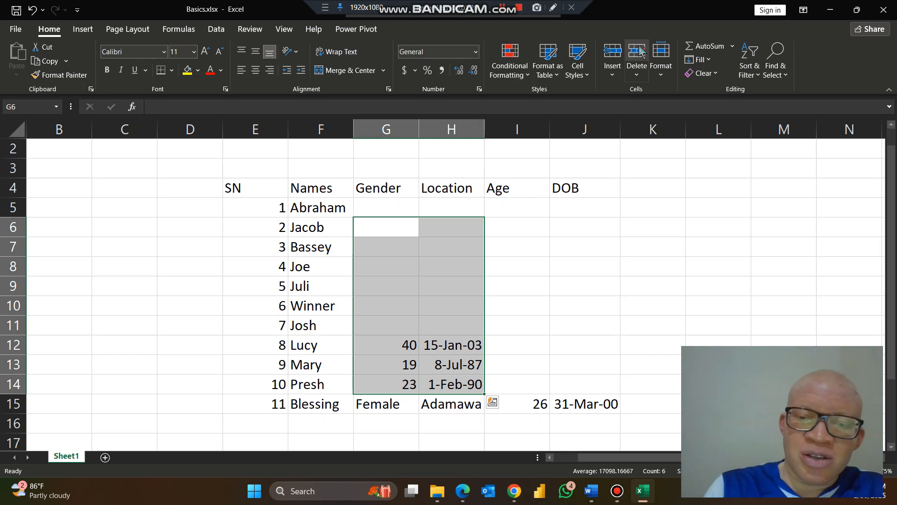
{"action": "left_click", "coordinate": [636, 49]}
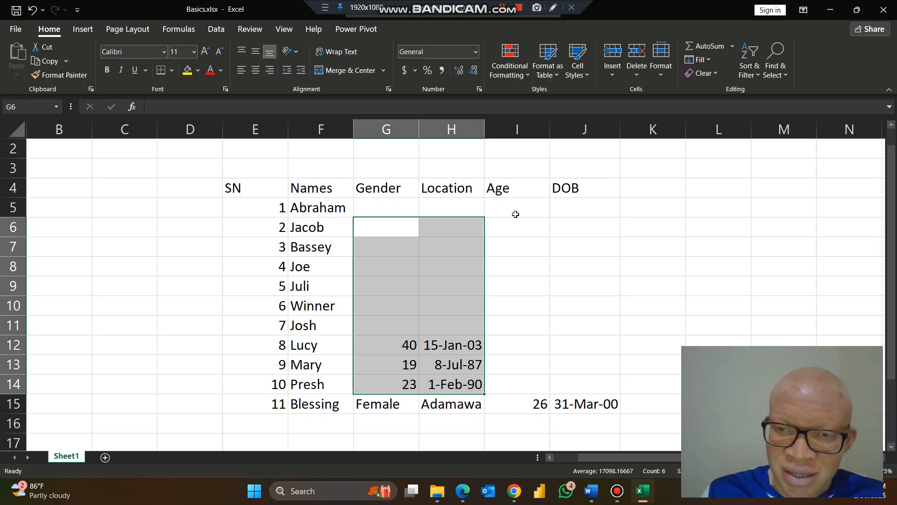
{"action": "left_click", "coordinate": [520, 230]}
{"action": "left_click_drag", "start_coordinate": [524, 241], "coordinate": [573, 384]}
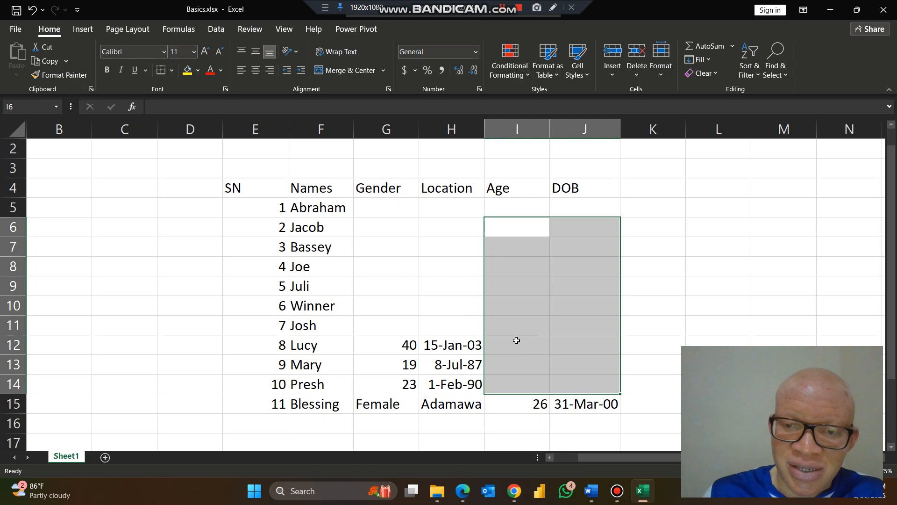
{"action": "left_click", "coordinate": [442, 303]}
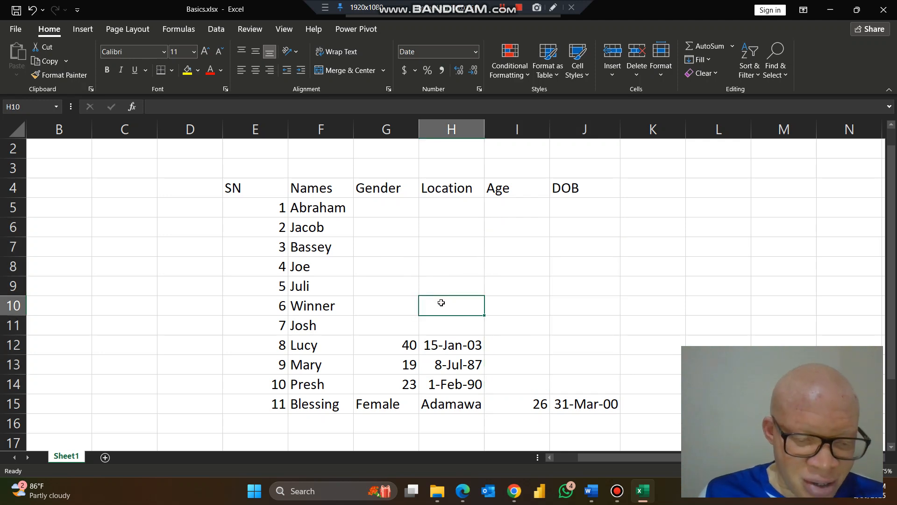
{"action": "key", "text": "ctrl+z"}
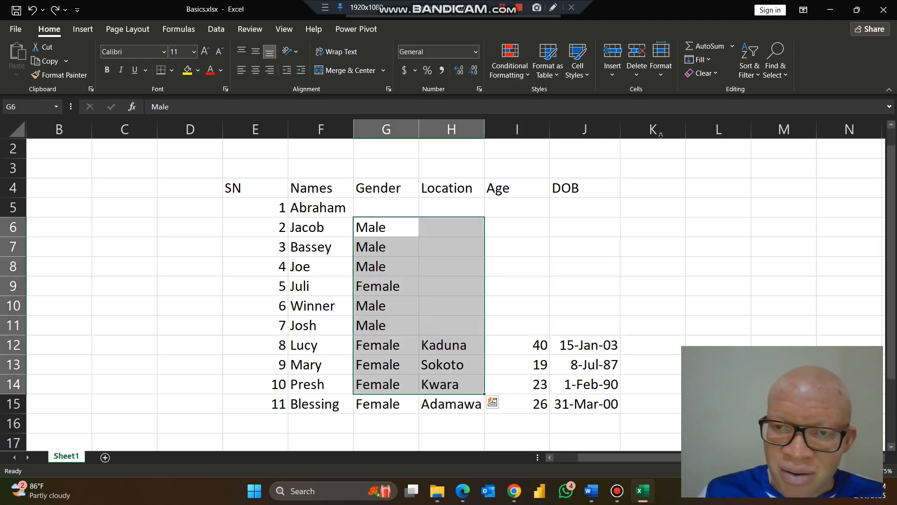
{"action": "left_click", "coordinate": [637, 60]}
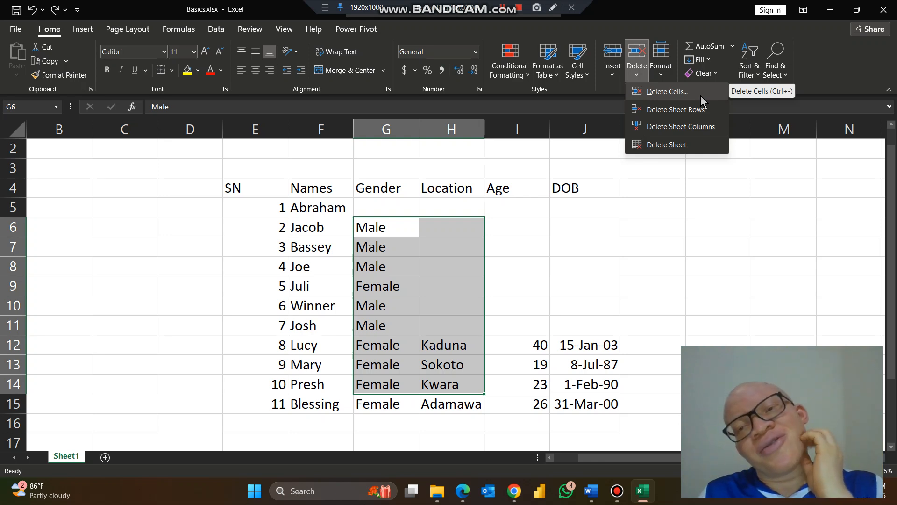
Clear All on G6:H14 to wipe the Gender and Location cells for Jacob through Presh
{"action": "left_click", "coordinate": [597, 243]}
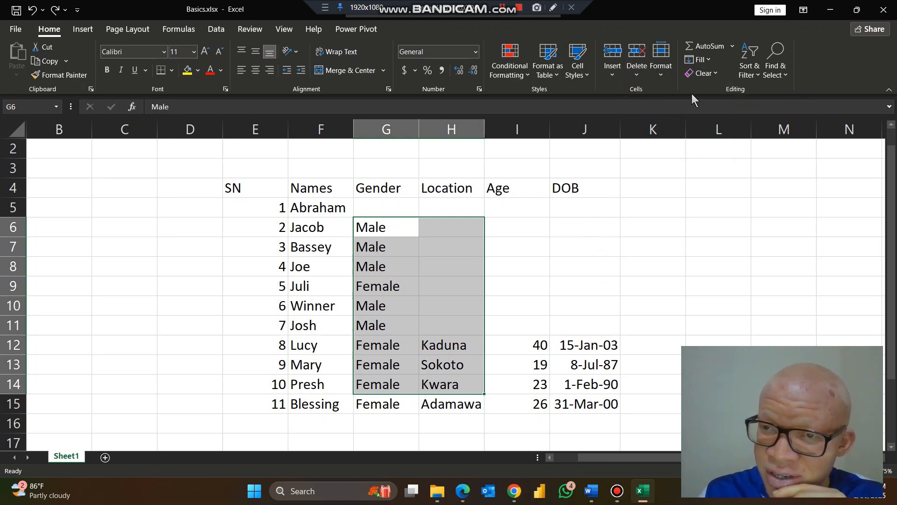
{"action": "left_click", "coordinate": [706, 73]}
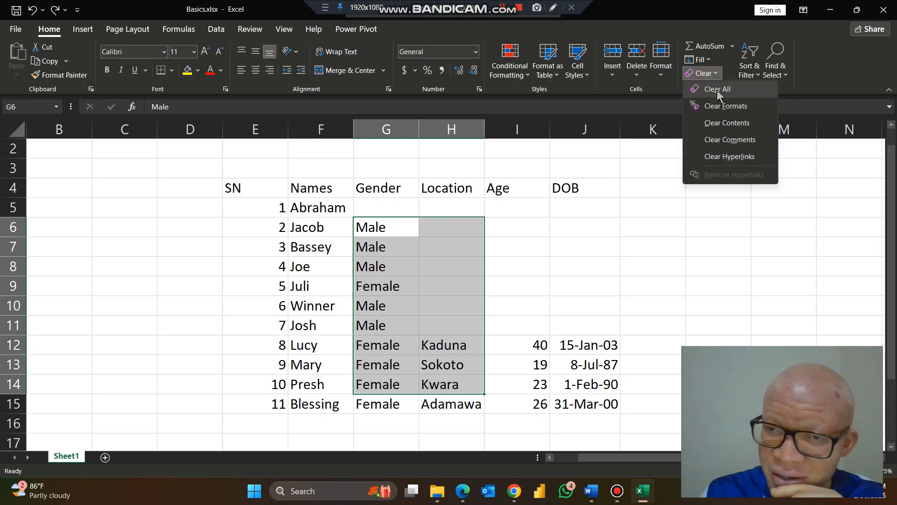
{"action": "left_click", "coordinate": [716, 88]}
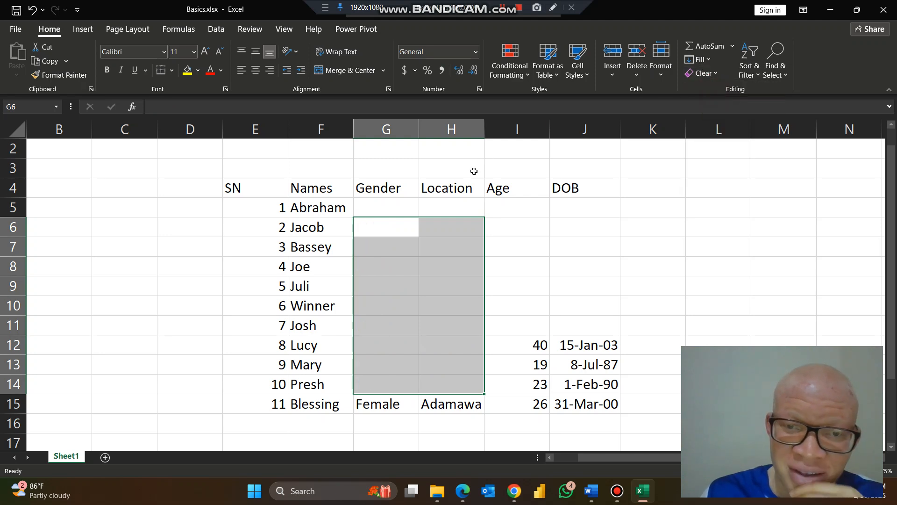
{"action": "left_click", "coordinate": [392, 130]}
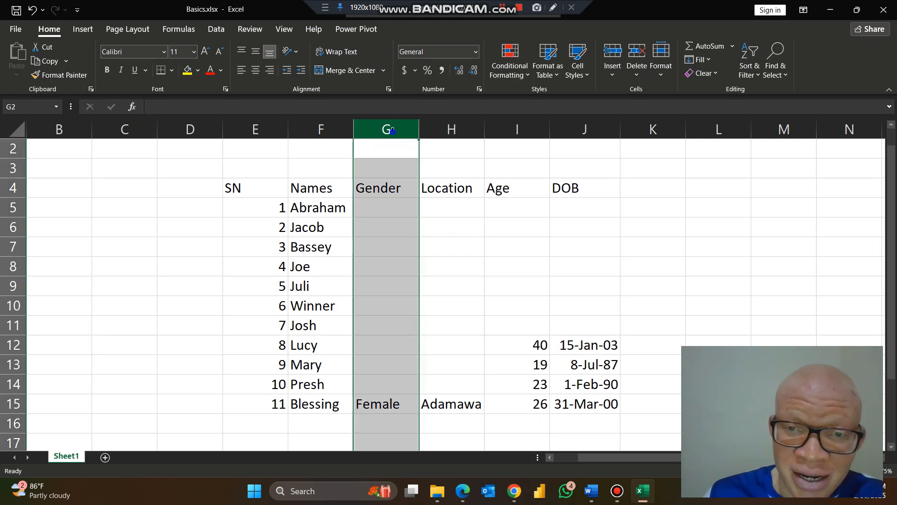
Delete the Gender column G and rows 6–7 holding Jacob and Bassey
{"action": "right_click", "coordinate": [392, 130]}
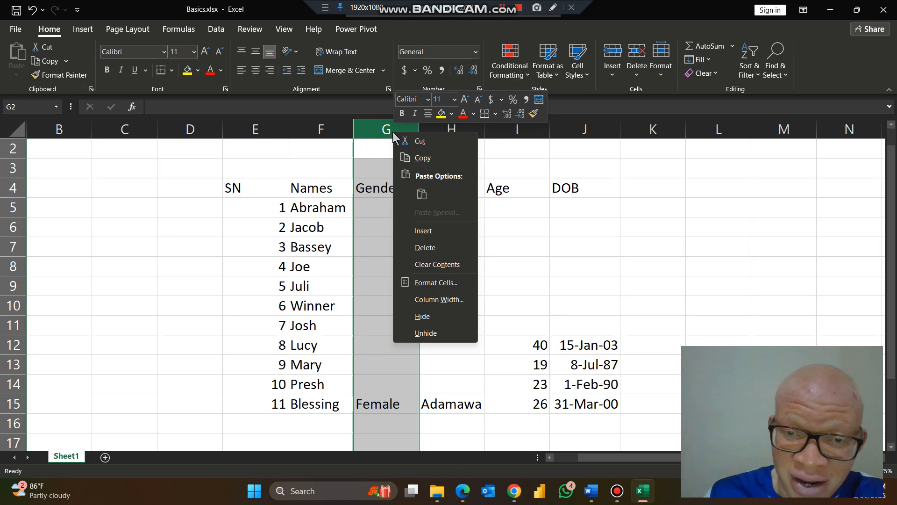
{"action": "left_click", "coordinate": [424, 247]}
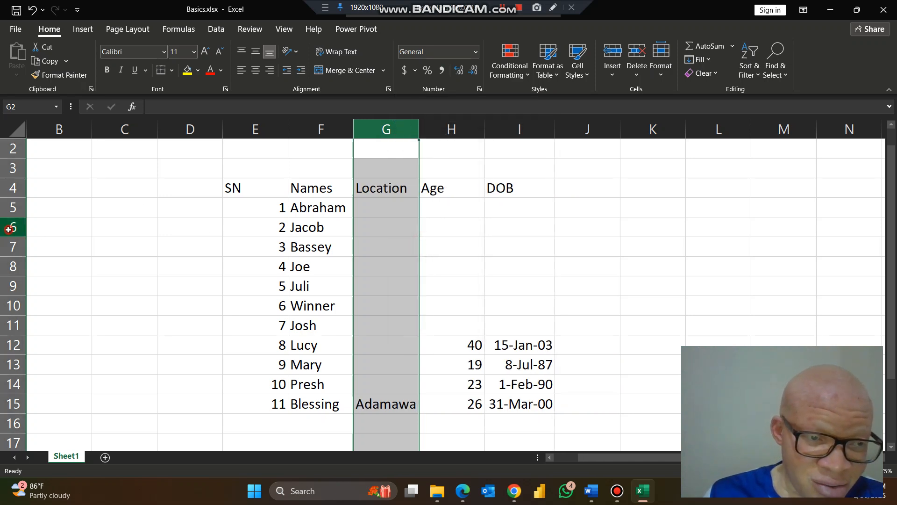
{"action": "left_click_drag", "start_coordinate": [8, 229], "coordinate": [11, 247]}
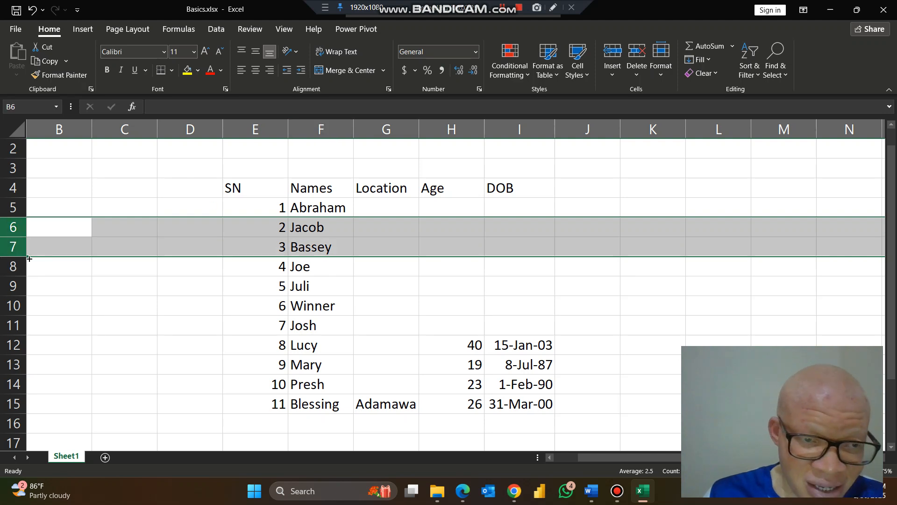
{"action": "right_click", "coordinate": [12, 247]}
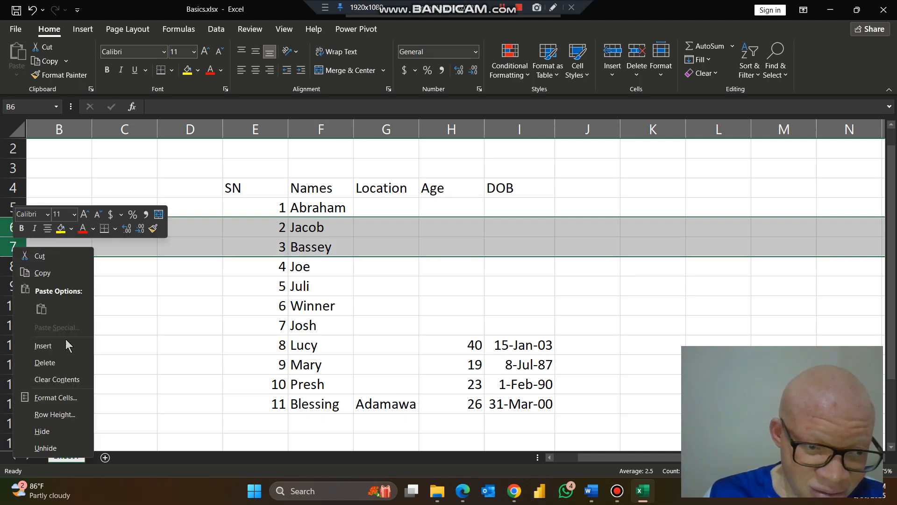
{"action": "left_click", "coordinate": [62, 362]}
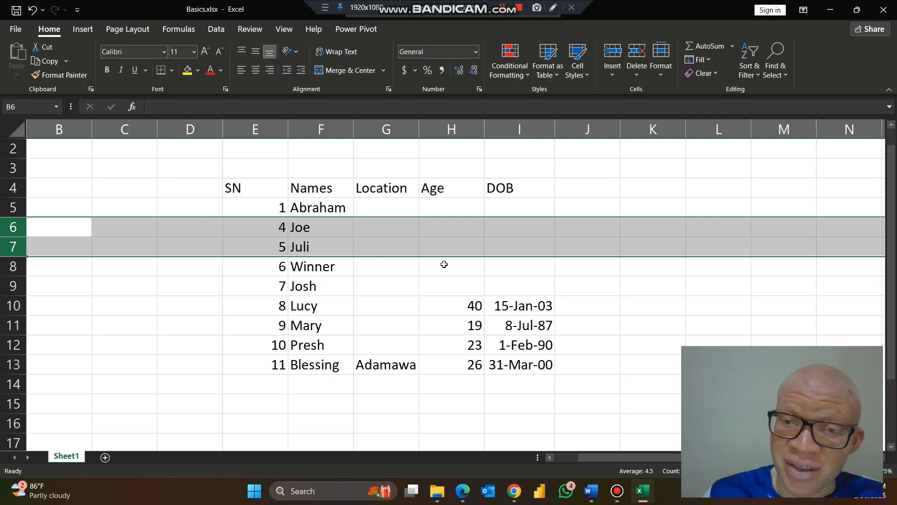
{"action": "left_click", "coordinate": [321, 205]}
{"action": "right_click", "coordinate": [321, 205]}
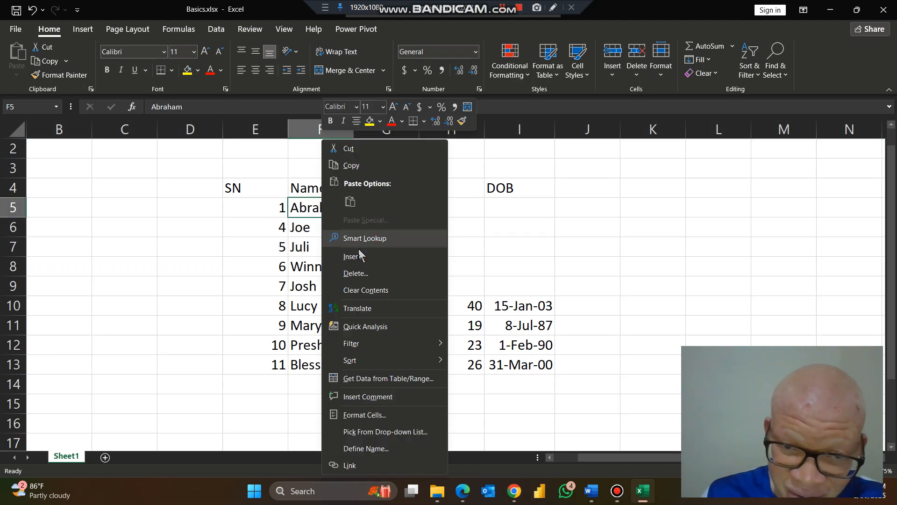
{"action": "left_click", "coordinate": [382, 274]}
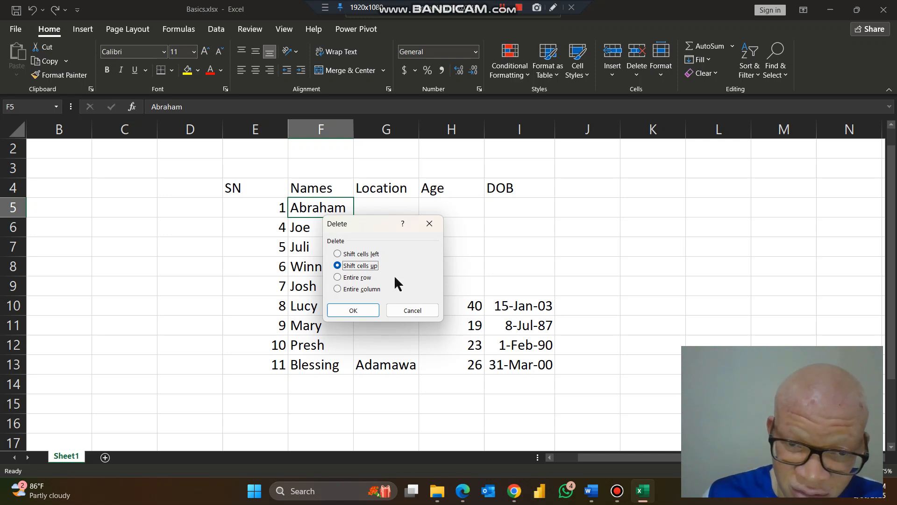
{"action": "left_click", "coordinate": [410, 310]}
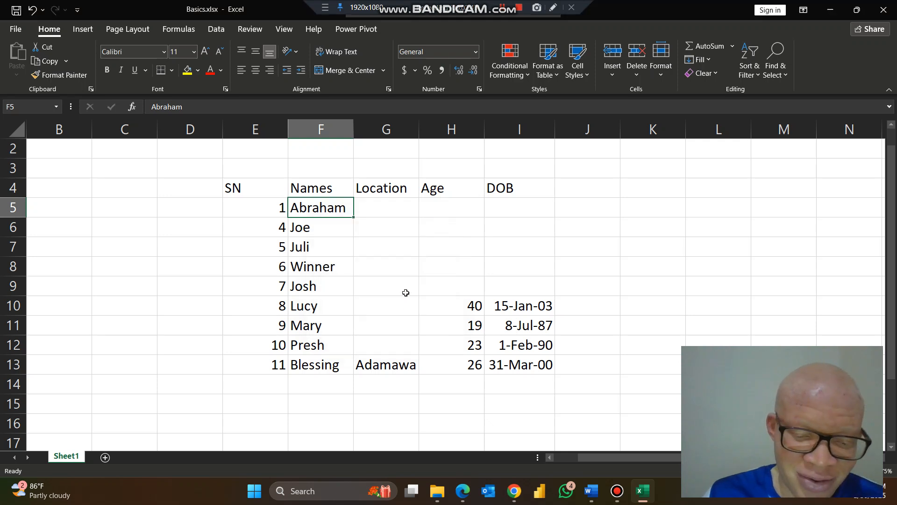
{"action": "key", "text": "alt+Tab"}
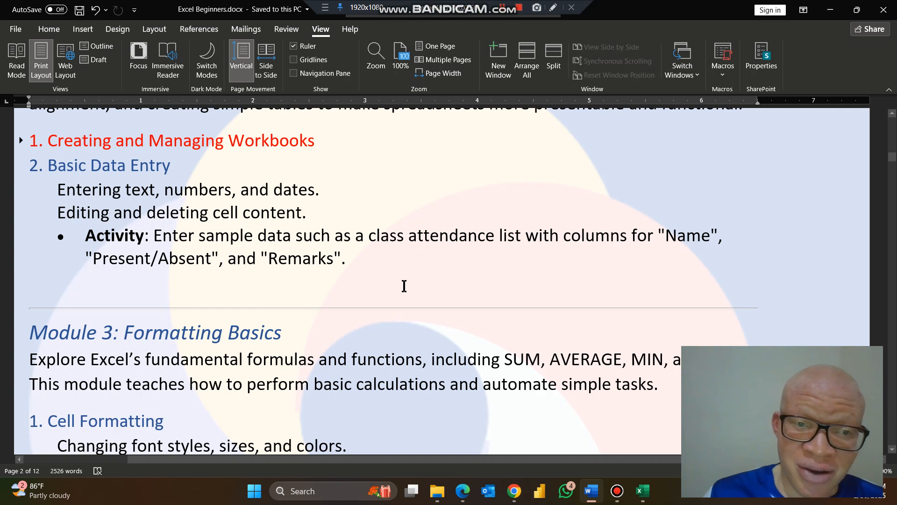
{"action": "key", "text": "alt+Tab"}
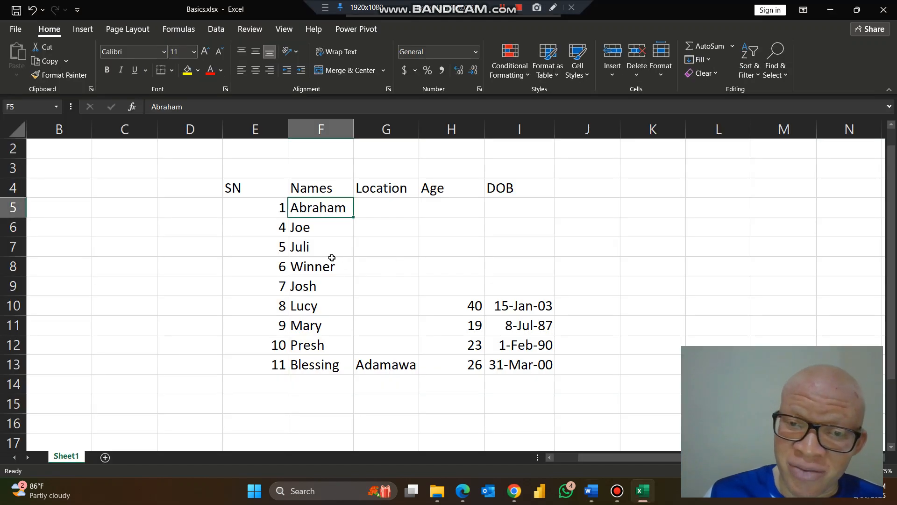
{"action": "left_click", "coordinate": [520, 304]}
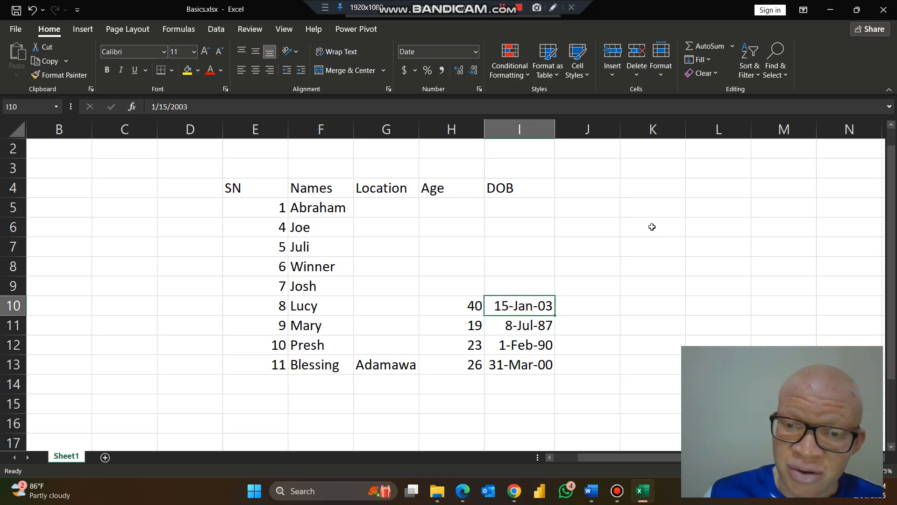
Enter Abia in G10 as Lucy's location
{"action": "key", "text": "Up"}
{"action": "key", "text": "Left"}
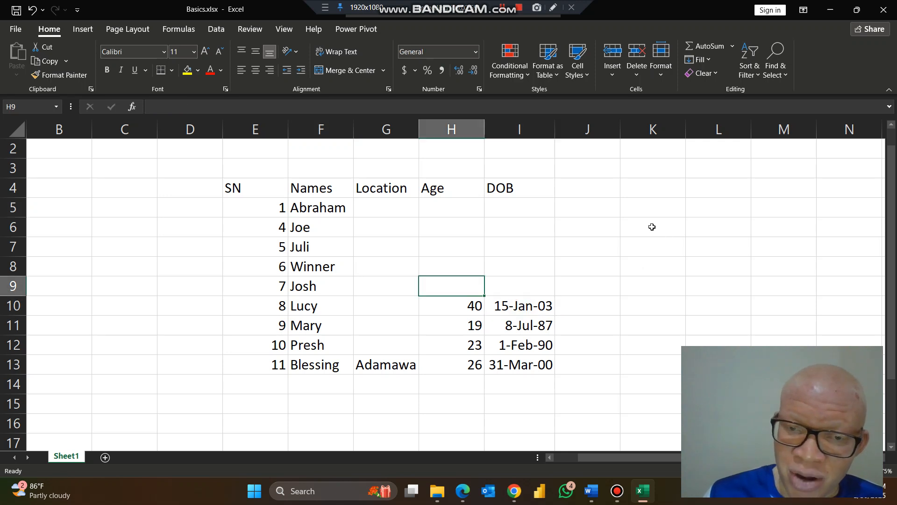
{"action": "key", "text": "Down"}
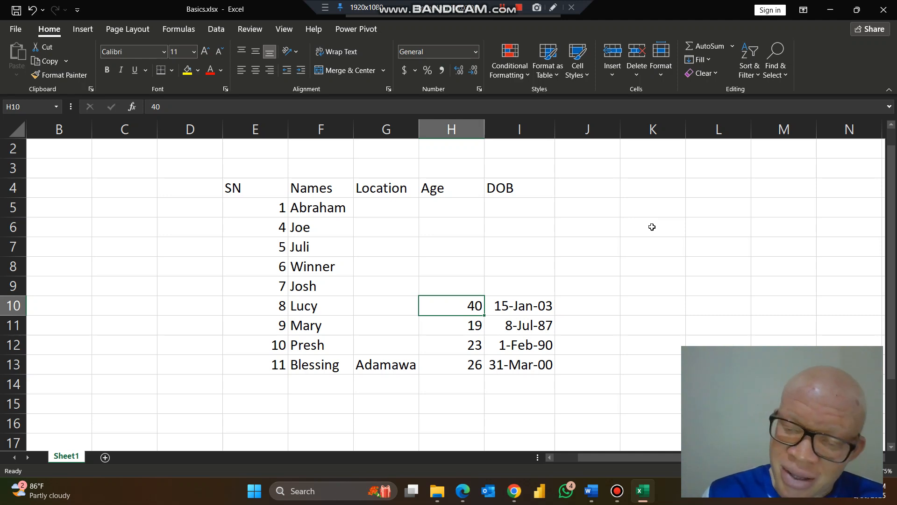
{"action": "key", "text": "Left"}
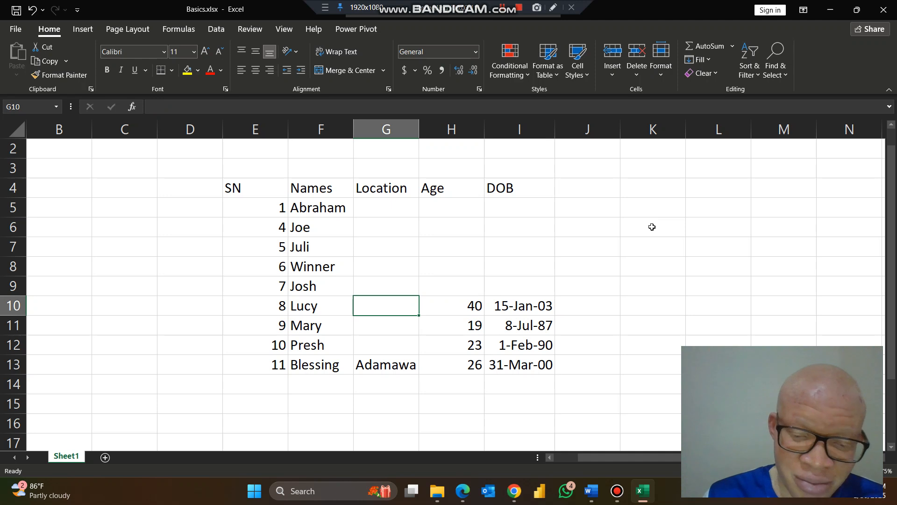
{"action": "type", "text": "Ab"}
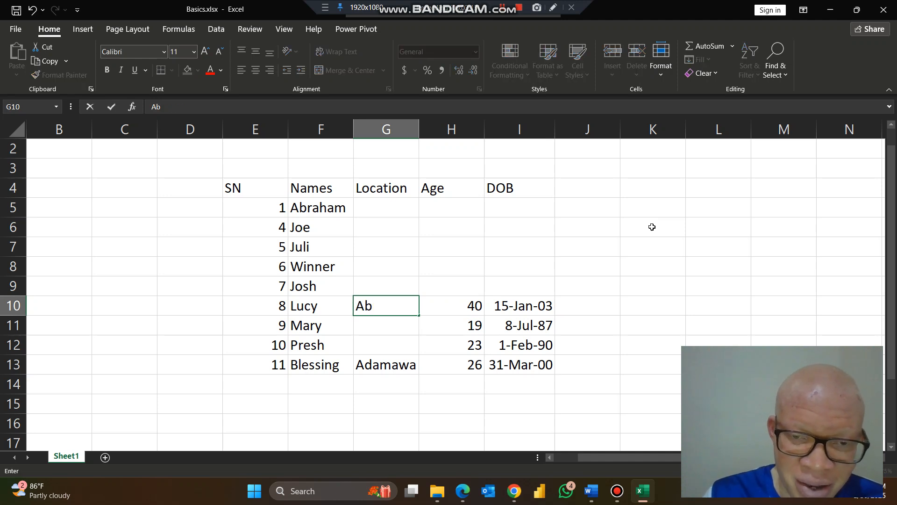
{"action": "type", "text": "ia"}
{"action": "key", "text": "Up"}
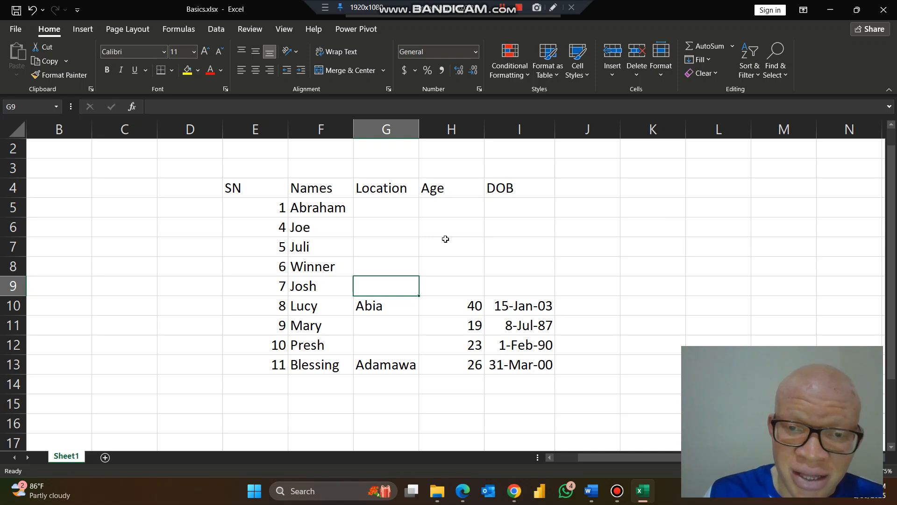
{"action": "left_click", "coordinate": [451, 209]}
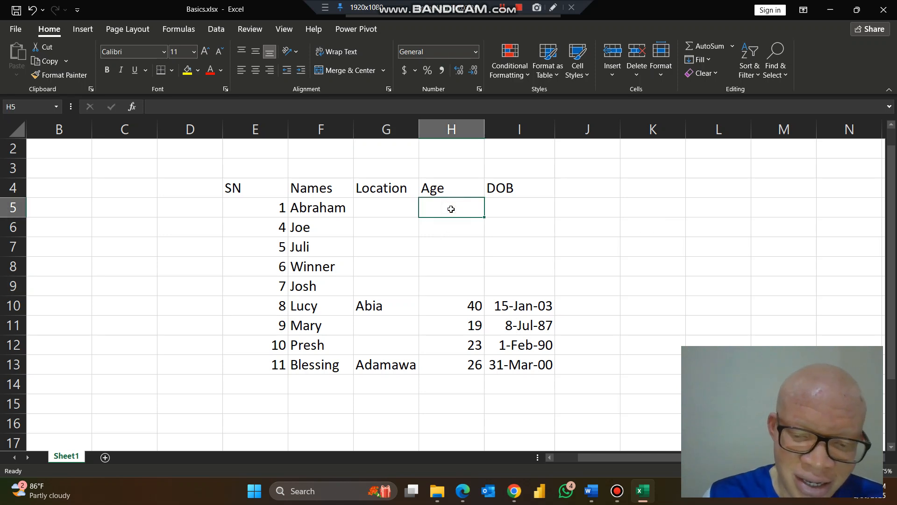
Enter ages 39, 20 and 19 in H5:H7, then switch to the Word notes
{"action": "type", "text": "39"}
{"action": "key", "text": "Return"}
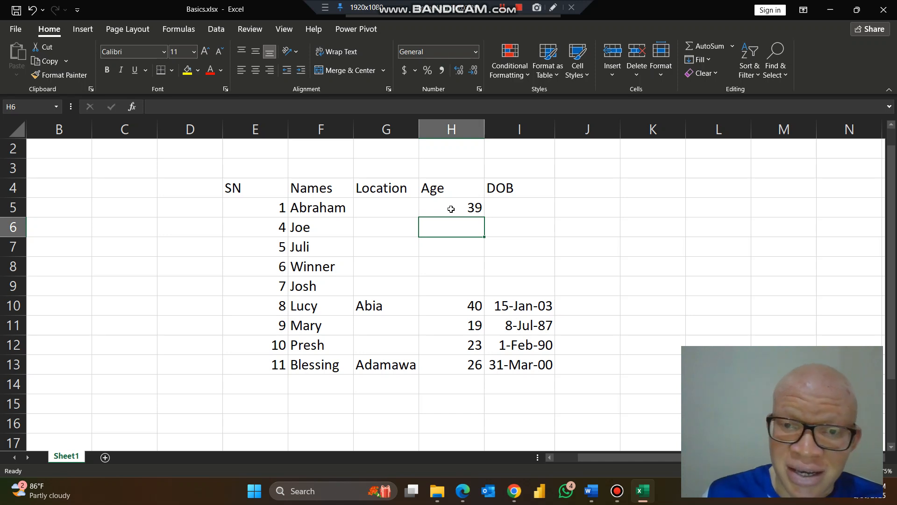
{"action": "double_click", "coordinate": [451, 228]}
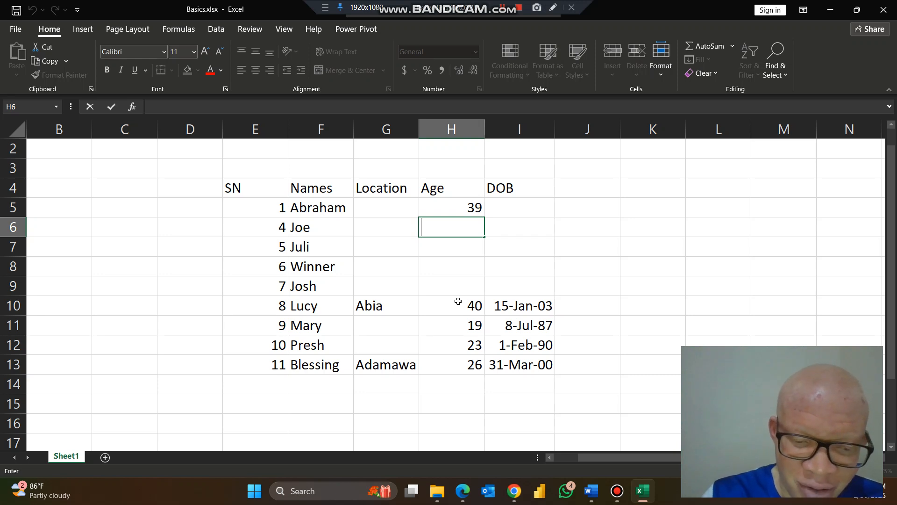
{"action": "type", "text": "20"}
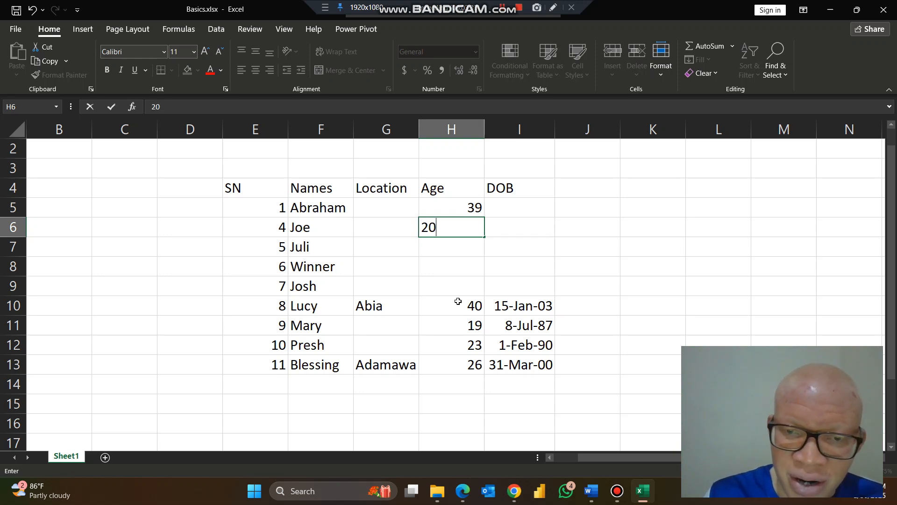
{"action": "key", "text": "Return"}
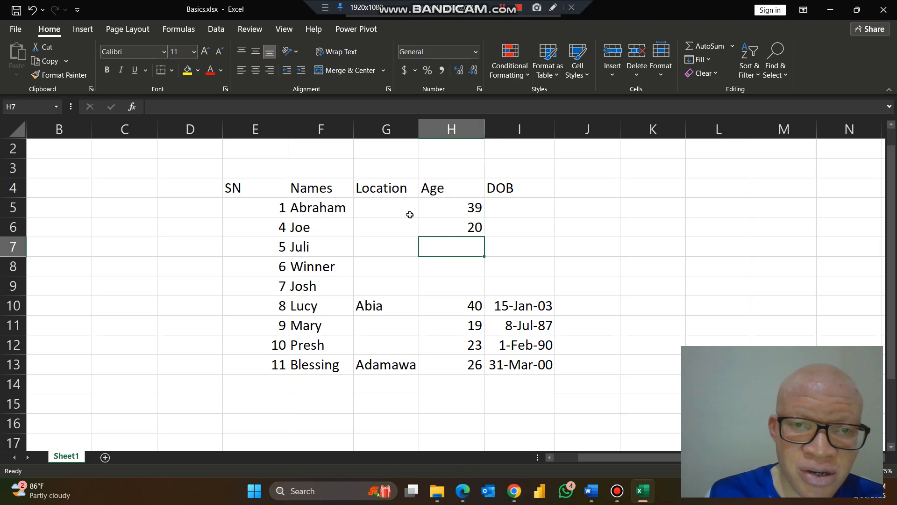
{"action": "left_click", "coordinate": [359, 108]}
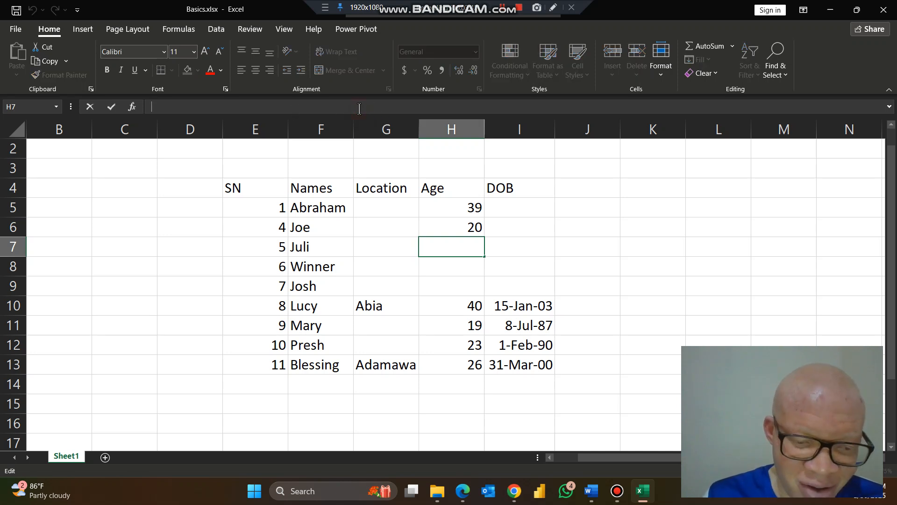
{"action": "type", "text": "19"}
{"action": "key", "text": "Return"}
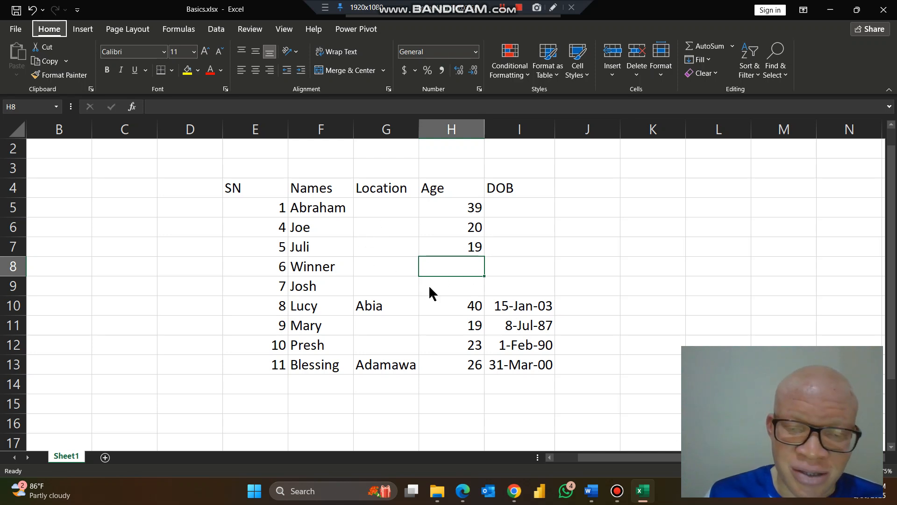
{"action": "key", "text": "alt+Tab"}
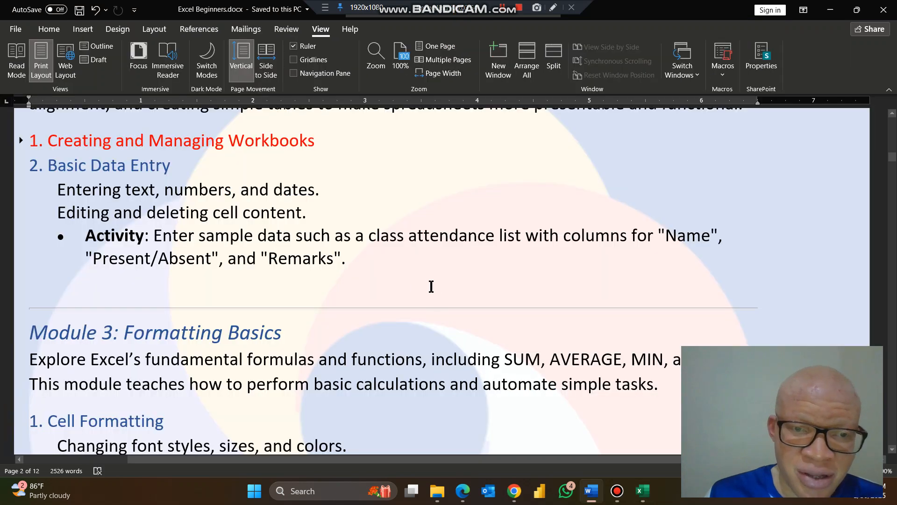